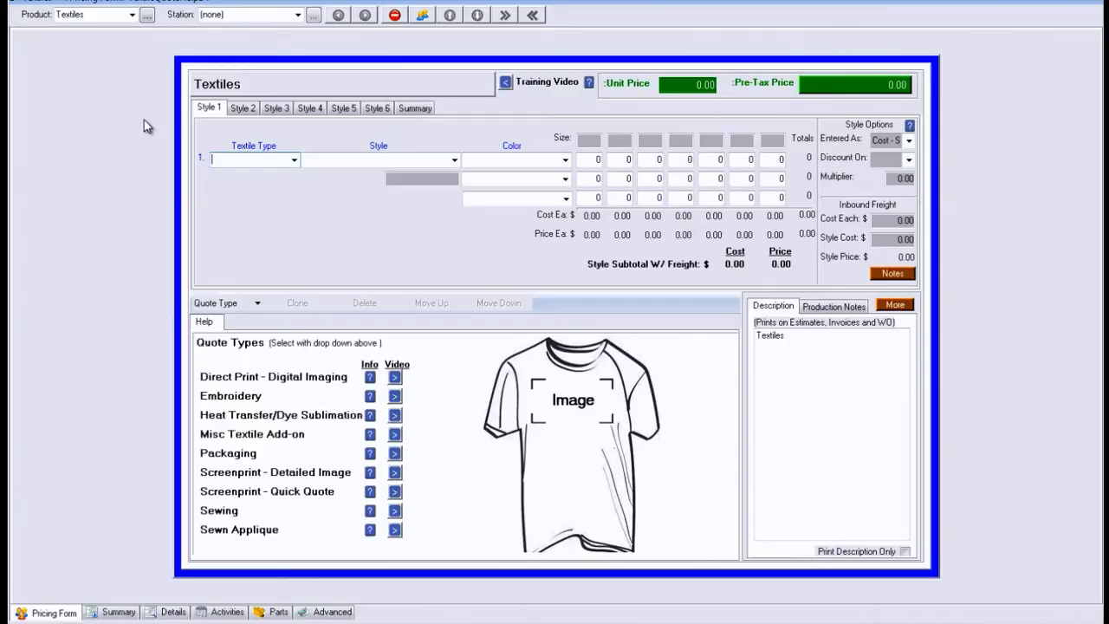
# Set the first textile line to the T- Short Sleeve type with the FOL - 100% Whites style.
pyautogui.click(293, 161)
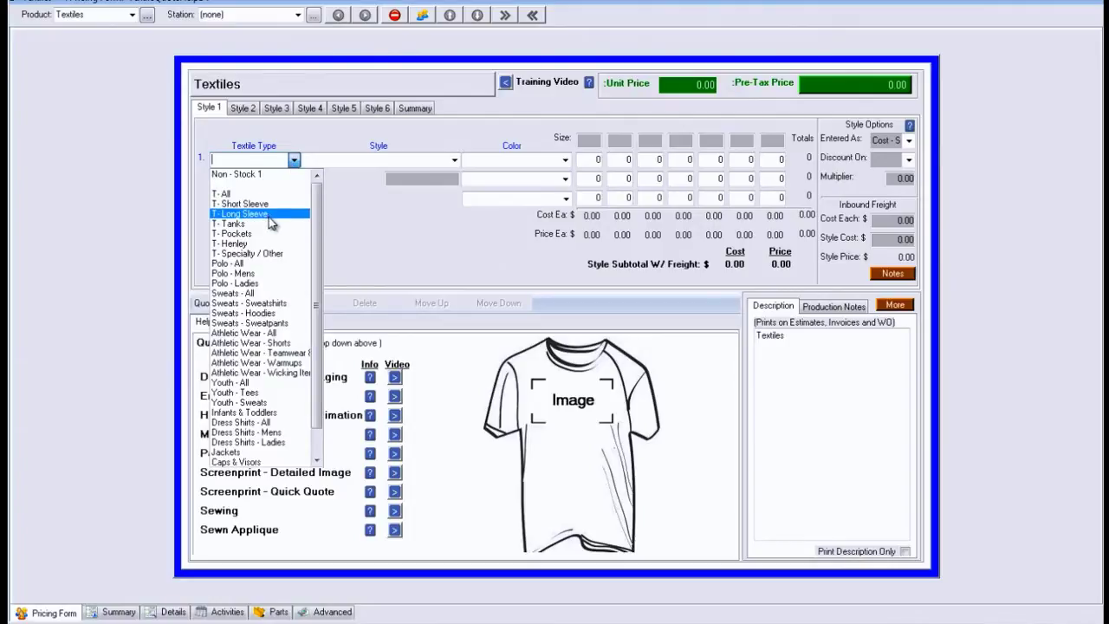
pyautogui.click(269, 204)
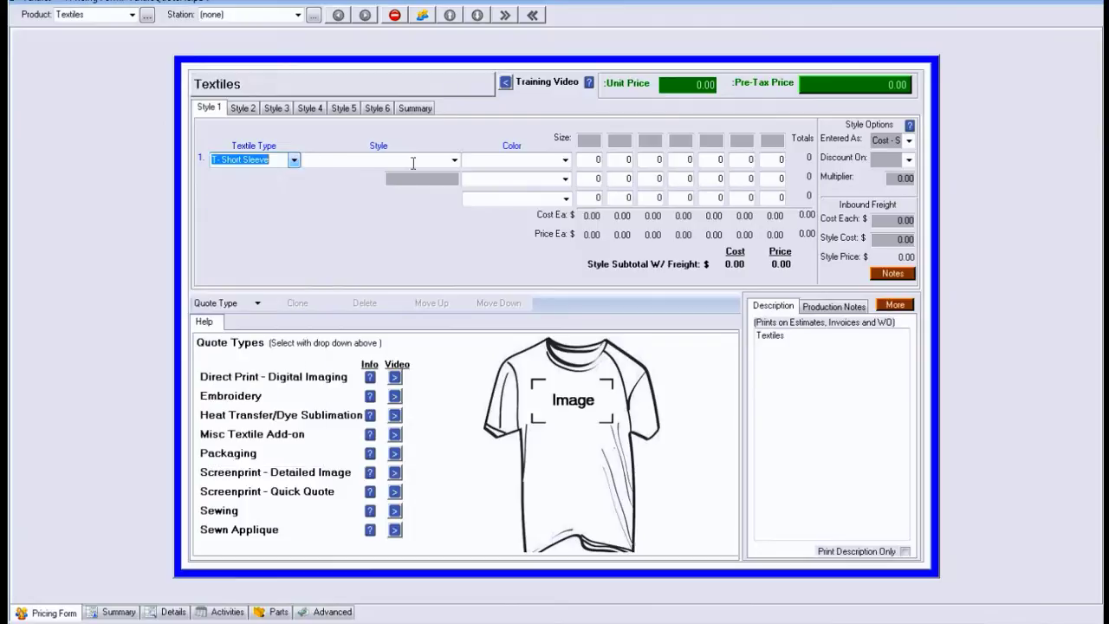
pyautogui.click(454, 160)
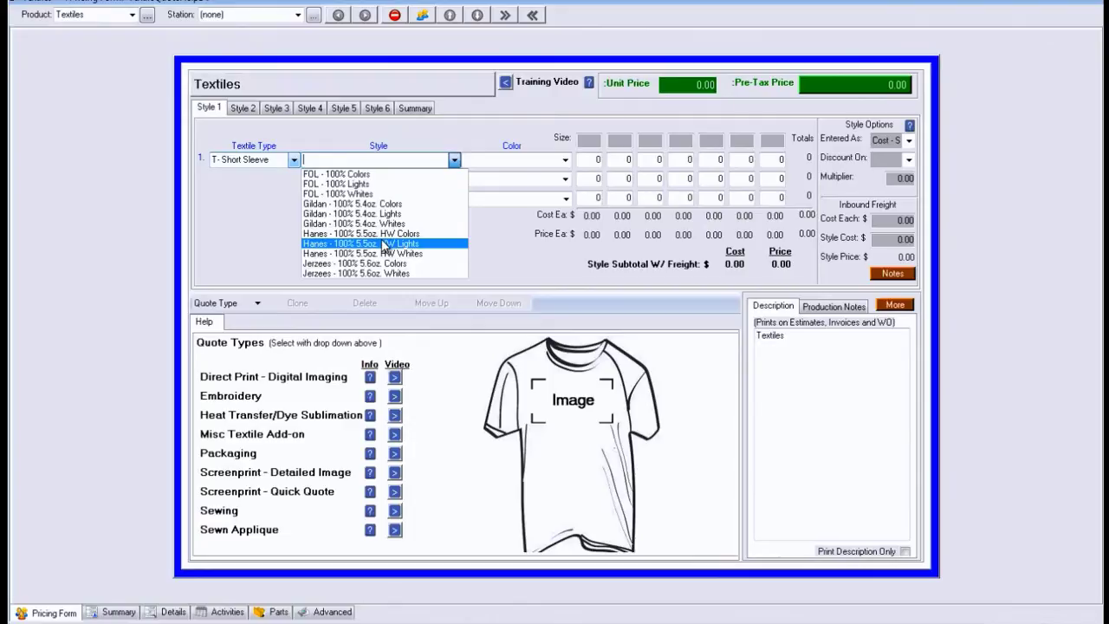
pyautogui.click(382, 192)
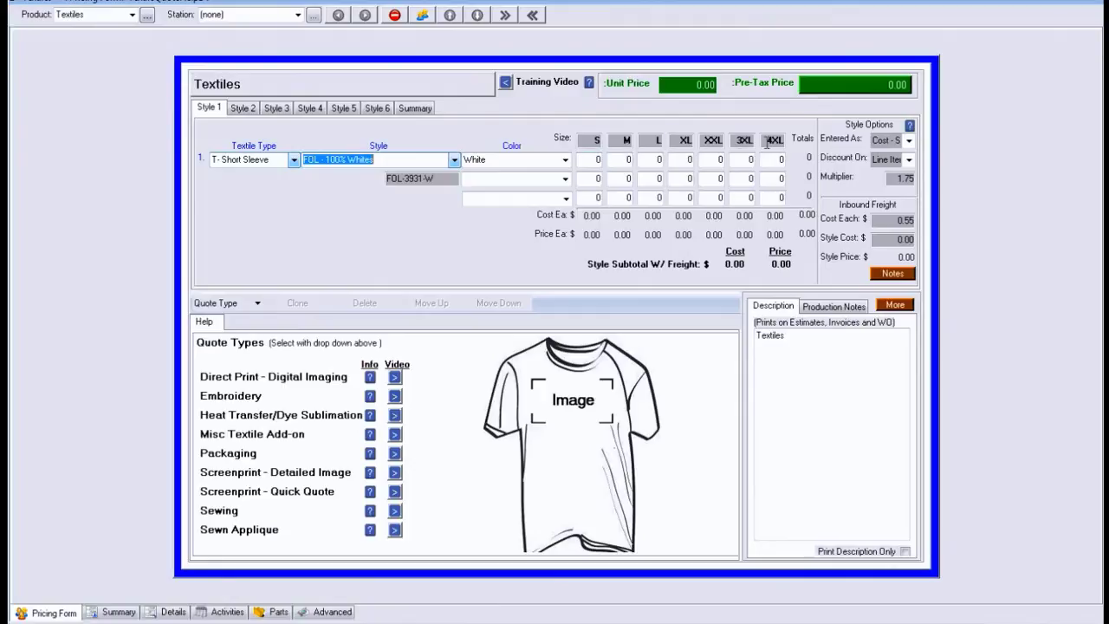
# Enter the white shirt quantities: 10 M, 15 L, 10 XL and 5 XXL.
pyautogui.click(617, 159)
pyautogui.write('10')
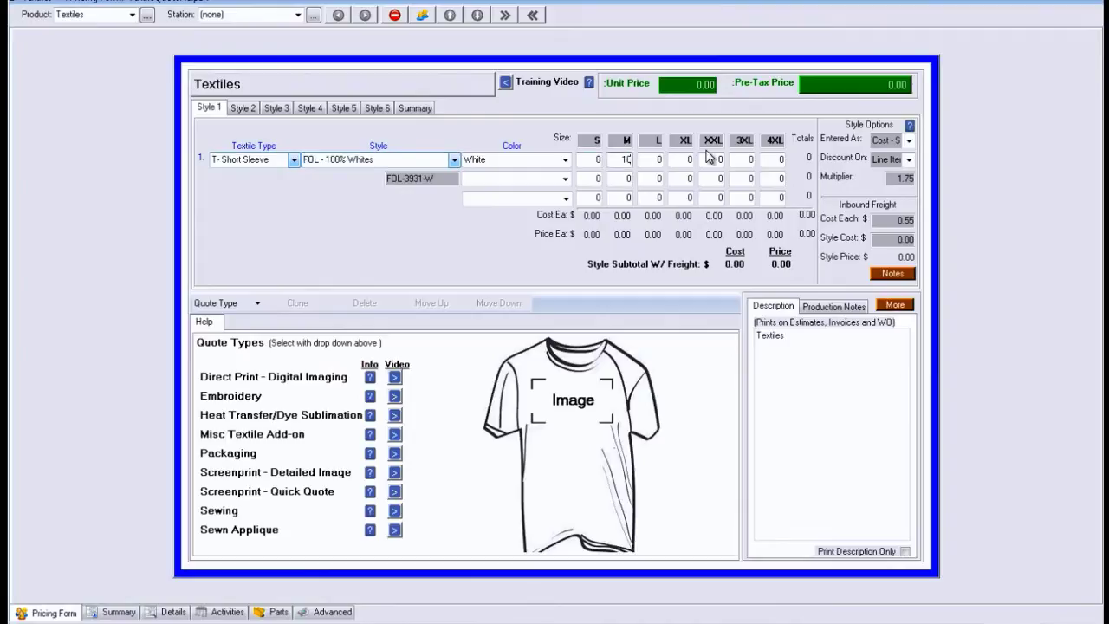
pyautogui.press('Tab')
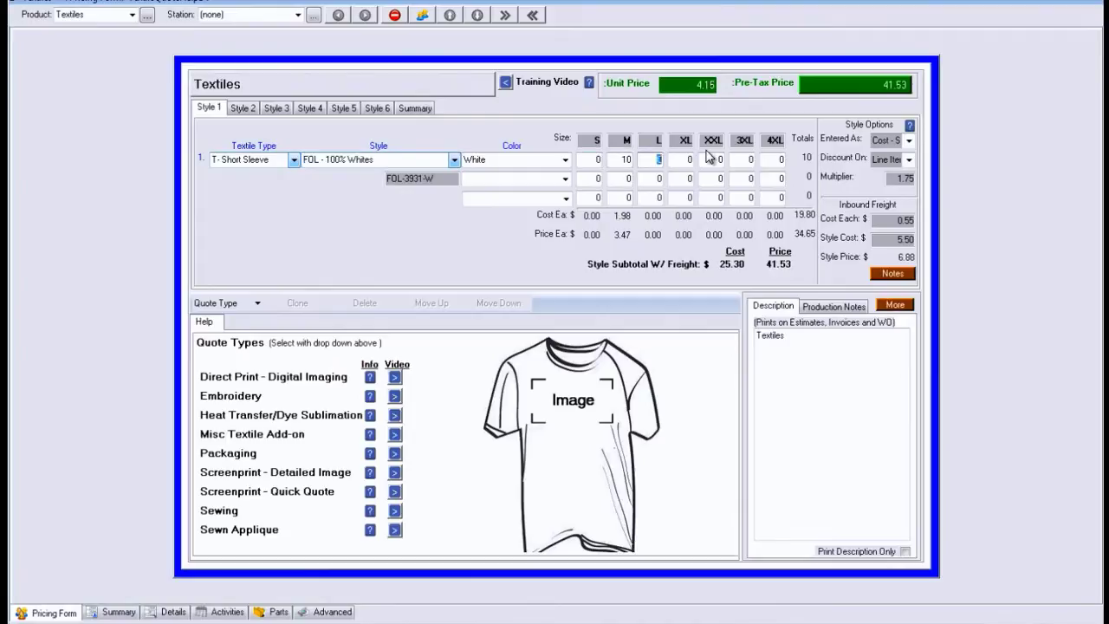
pyautogui.write('15')
pyautogui.press('Tab')
pyautogui.write('10')
pyautogui.press('Tab')
pyautogui.write('5')
pyautogui.press('Tab')
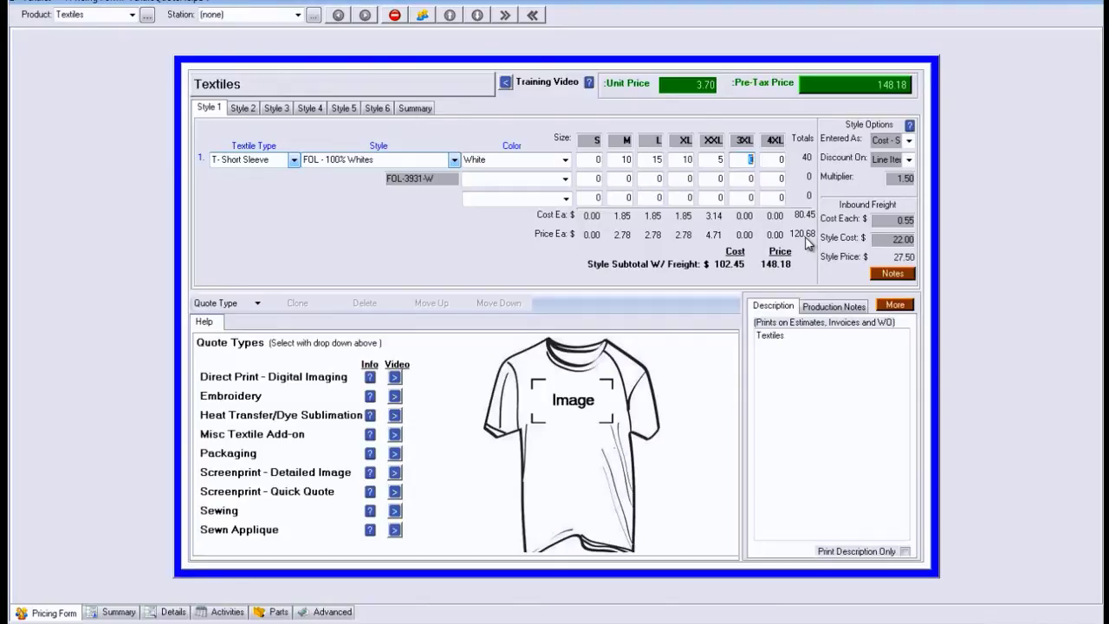
# Add an Embroidery quote of type Standard Text located at Front - Left Chest.
pyautogui.click(258, 303)
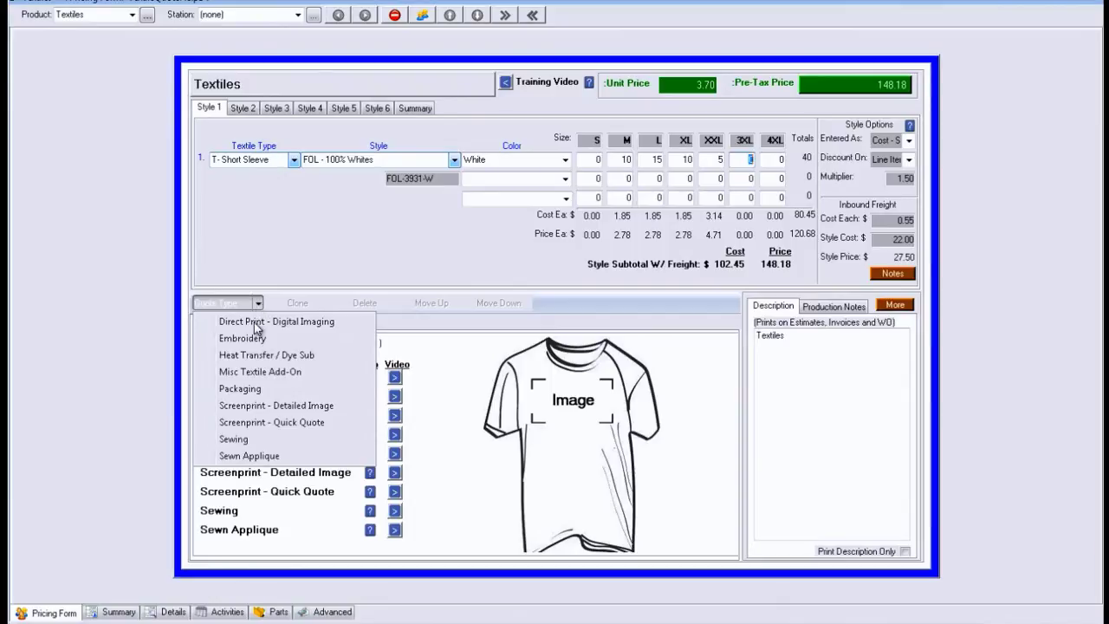
pyautogui.click(246, 338)
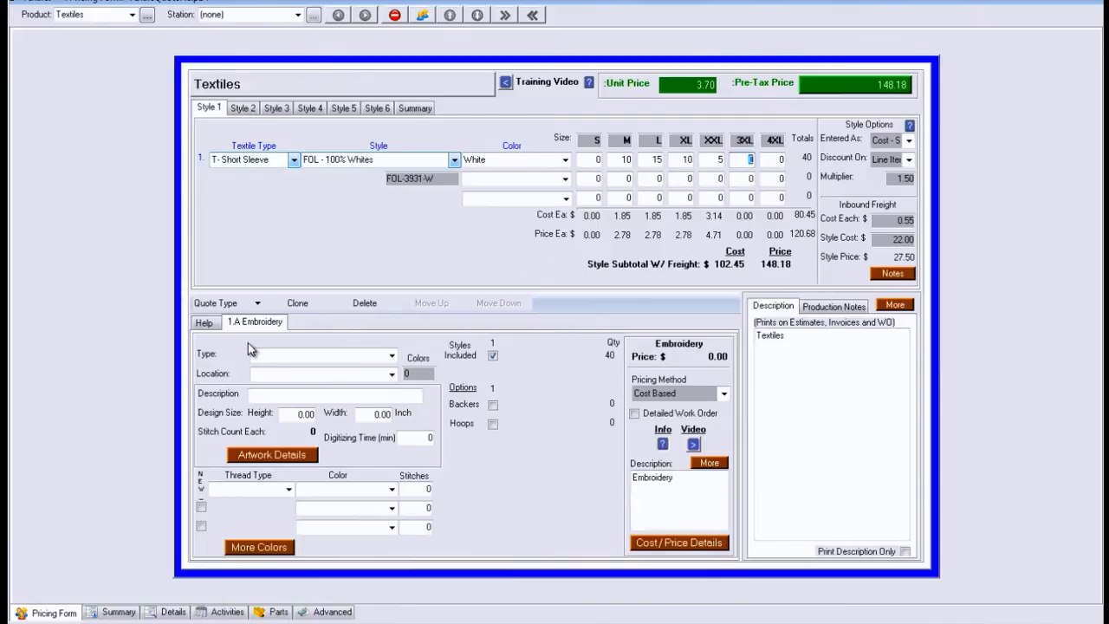
pyautogui.click(392, 357)
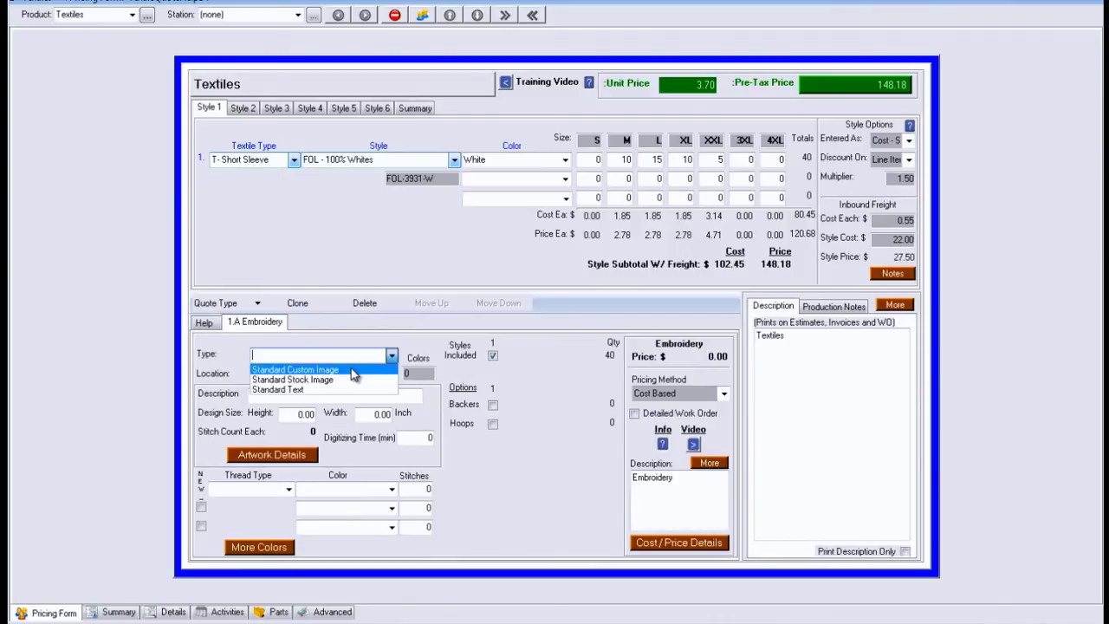
pyautogui.click(323, 390)
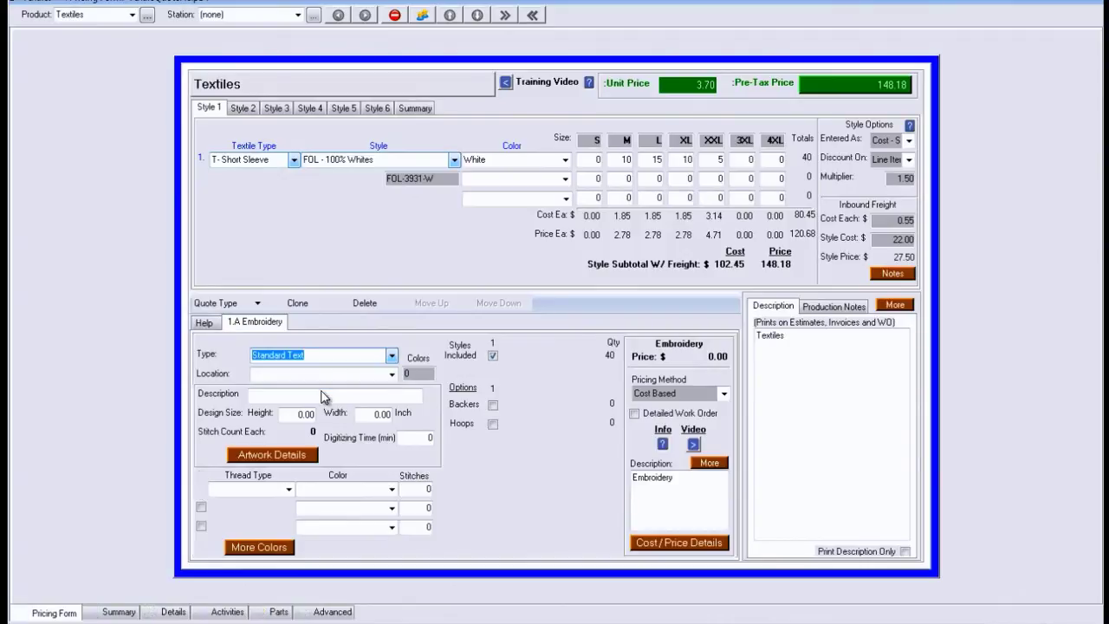
pyautogui.click(390, 376)
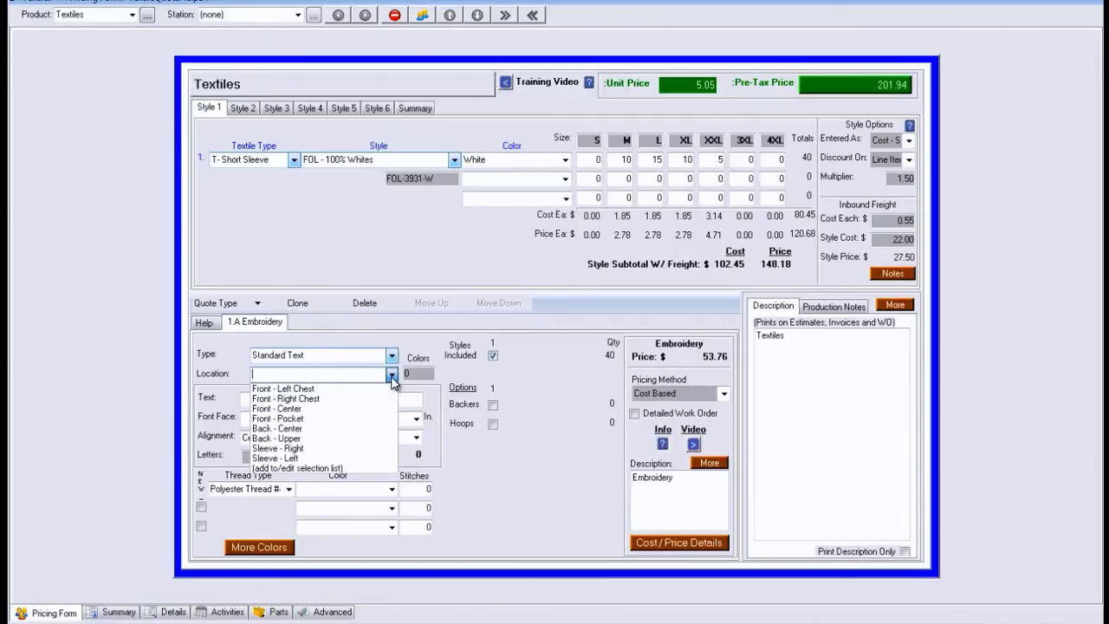
pyautogui.click(301, 392)
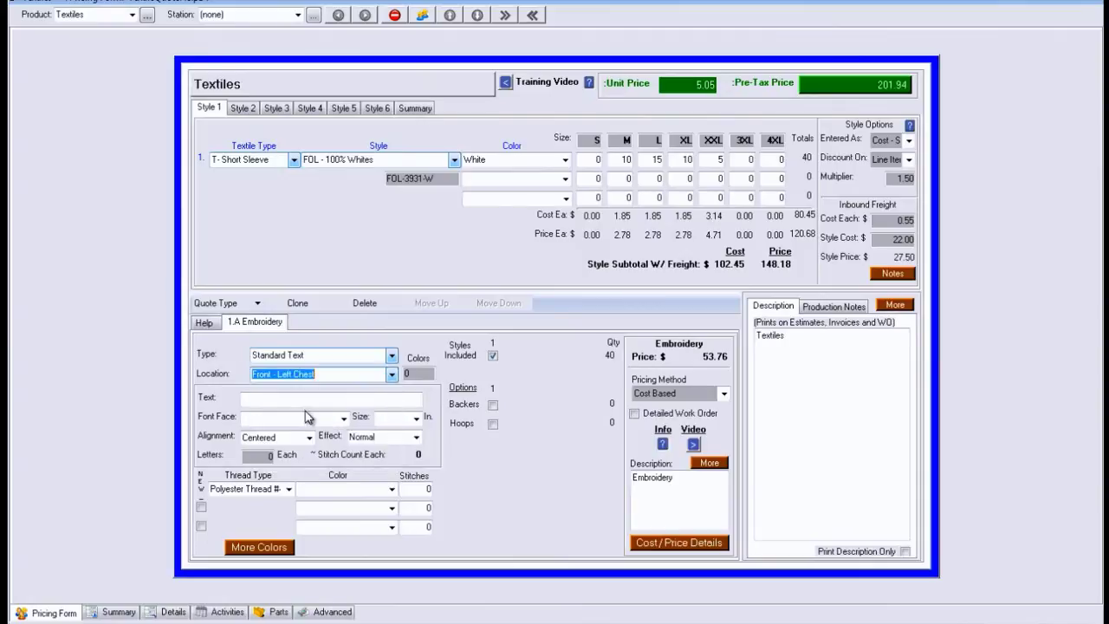
# Set the embroidery text to "ABC Company" in Arial with a size of 1.000 inch.
pyautogui.click(292, 397)
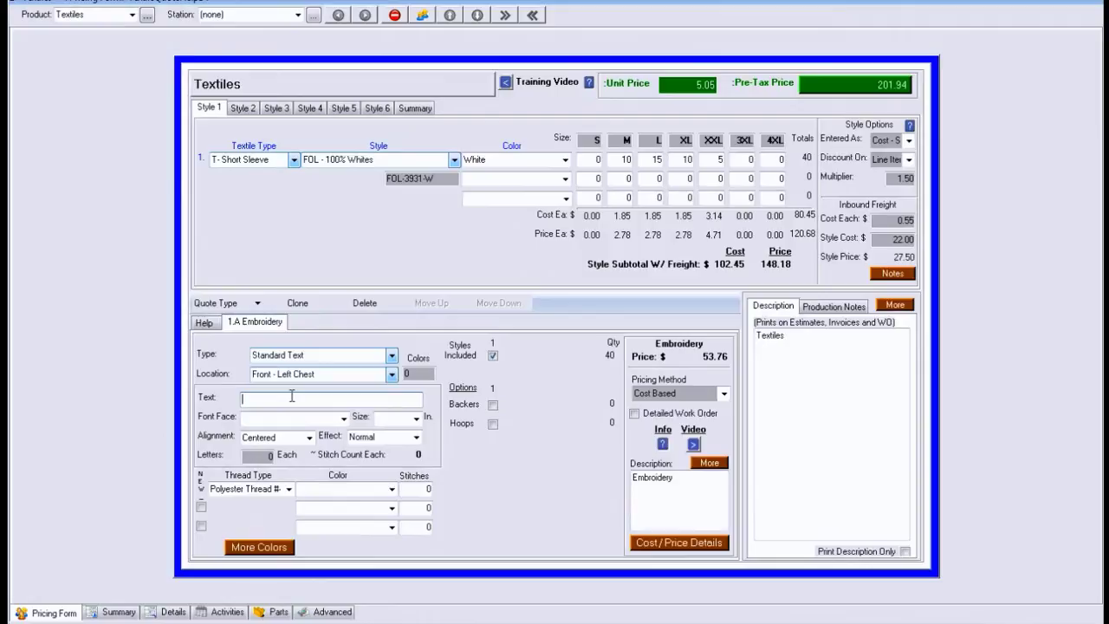
pyautogui.write('ABC Company')
pyautogui.press('Tab')
pyautogui.click(344, 418)
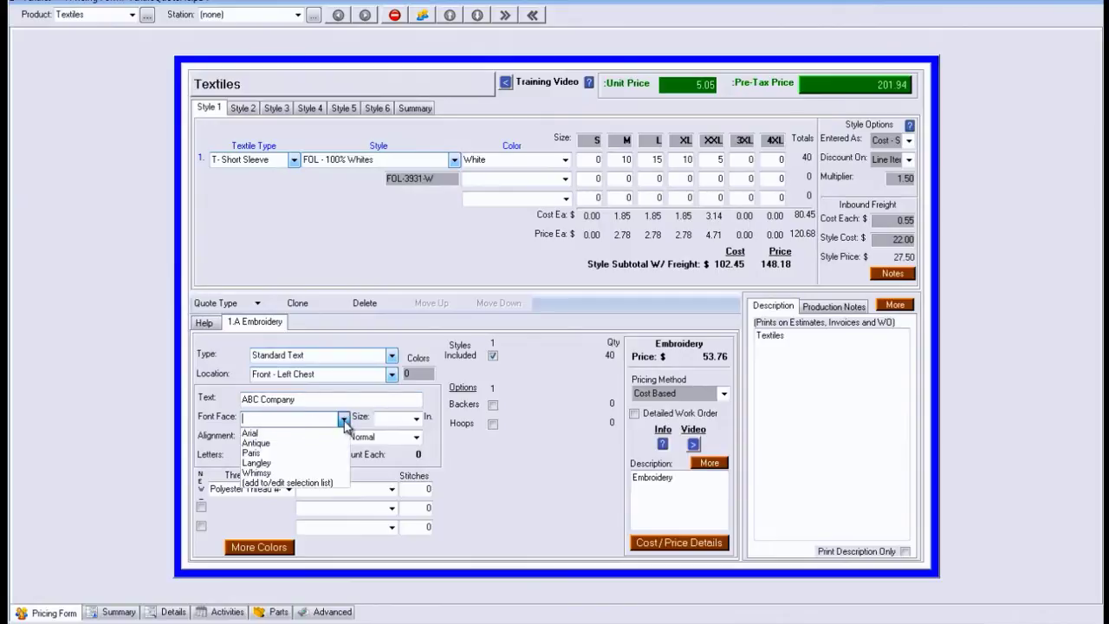
pyautogui.click(270, 434)
pyautogui.click(416, 419)
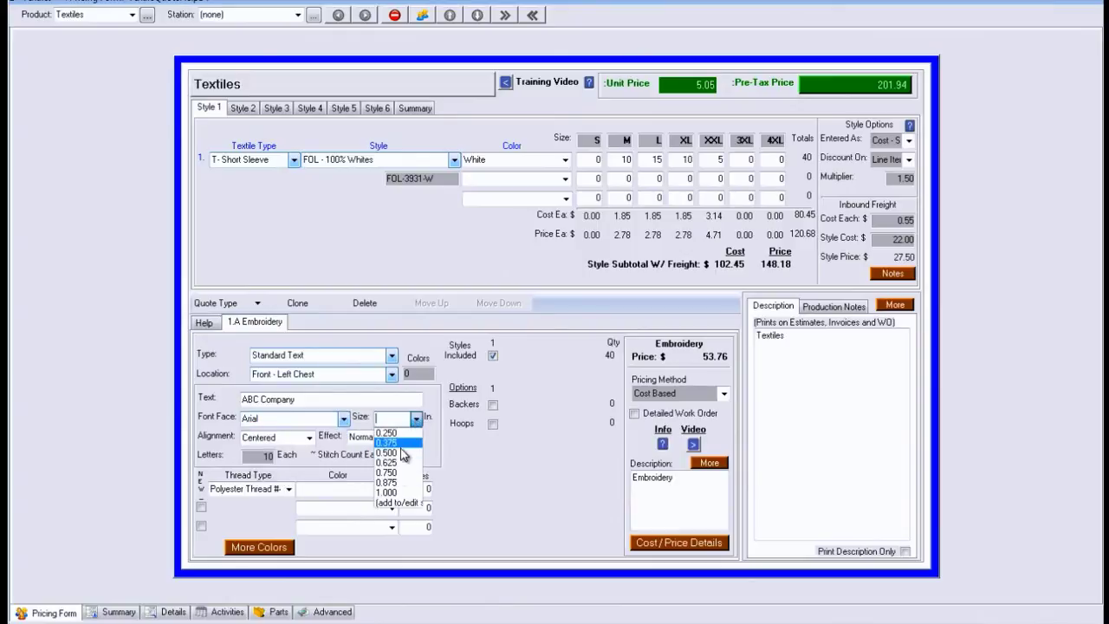
pyautogui.click(388, 492)
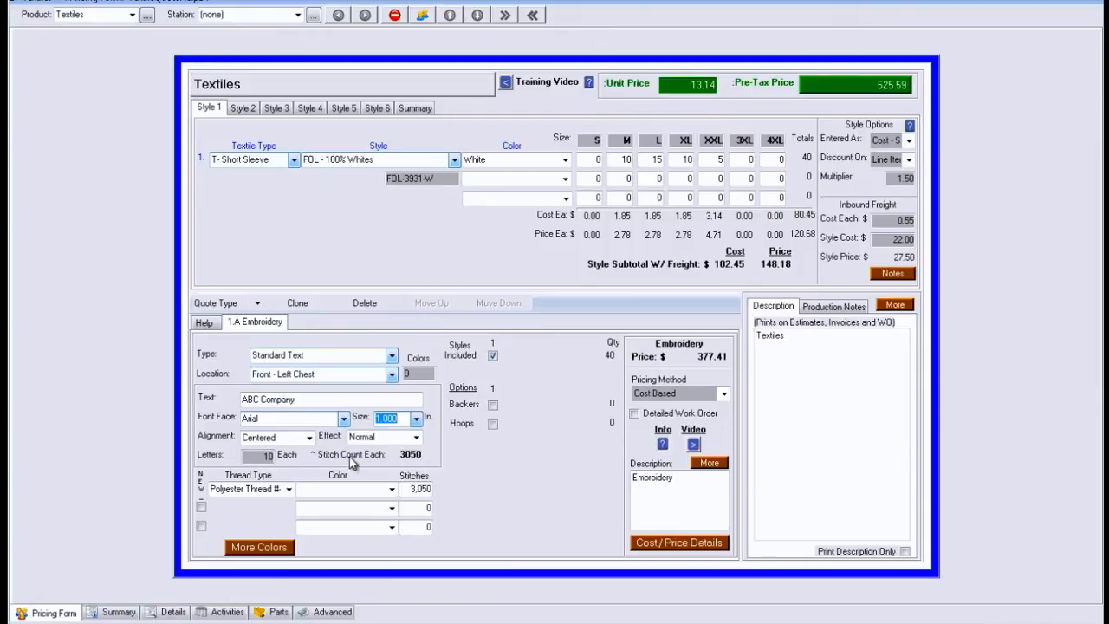
# Set the first embroidery thread color to Red, a custom entry not in the color list.
pyautogui.click(392, 490)
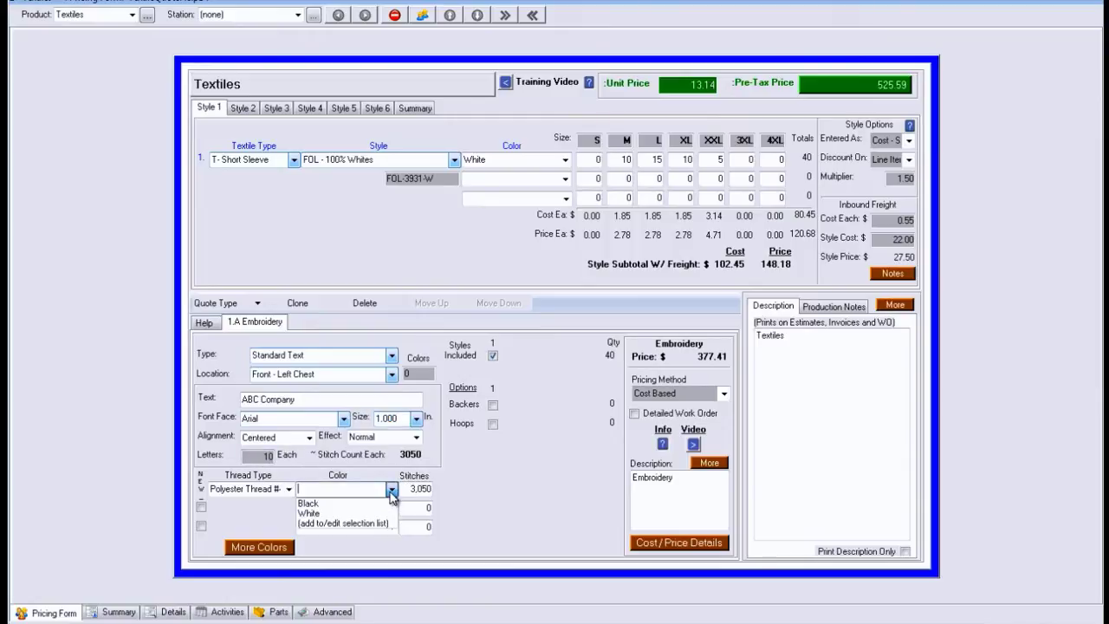
pyautogui.click(360, 487)
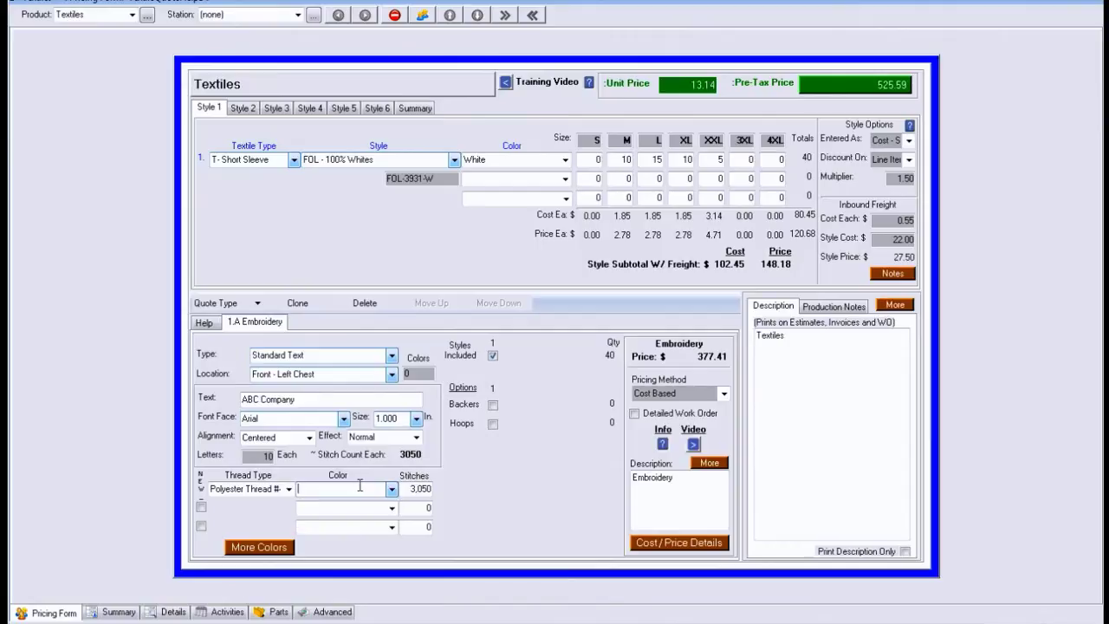
pyautogui.write('Red')
pyautogui.press('Tab')
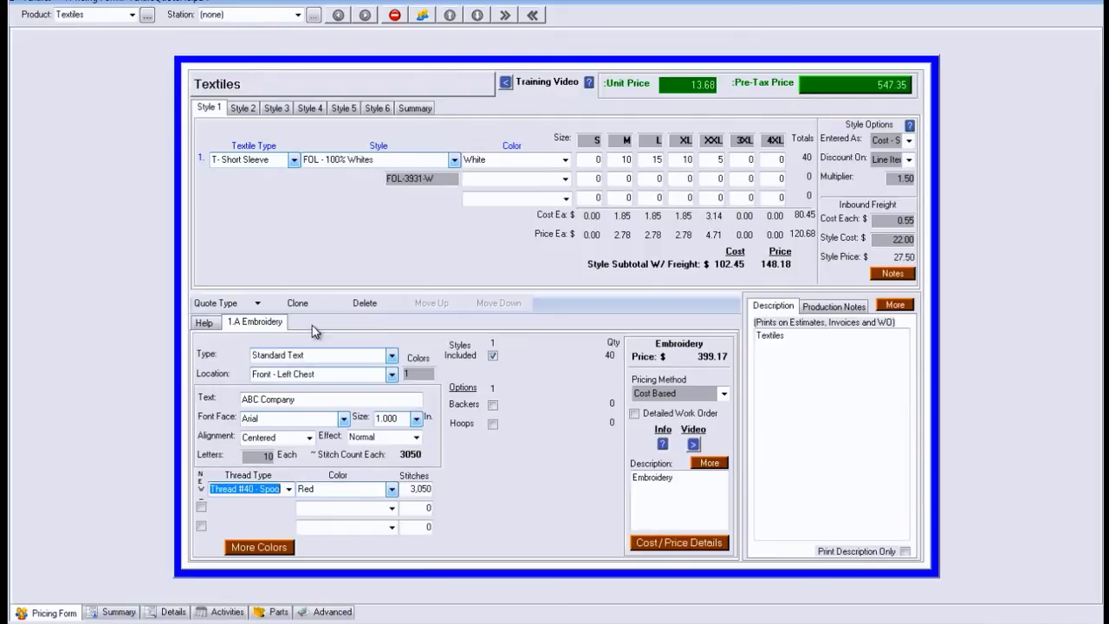
# Add a Screenprint - Quick Quote with the print type Standard T's.
pyautogui.click(257, 303)
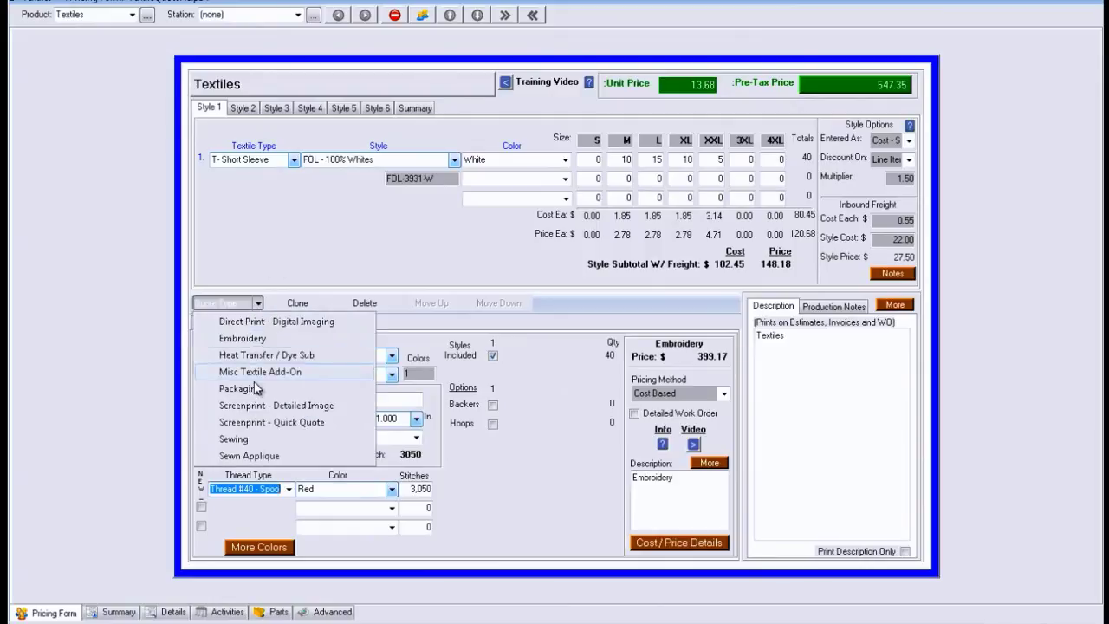
pyautogui.click(250, 422)
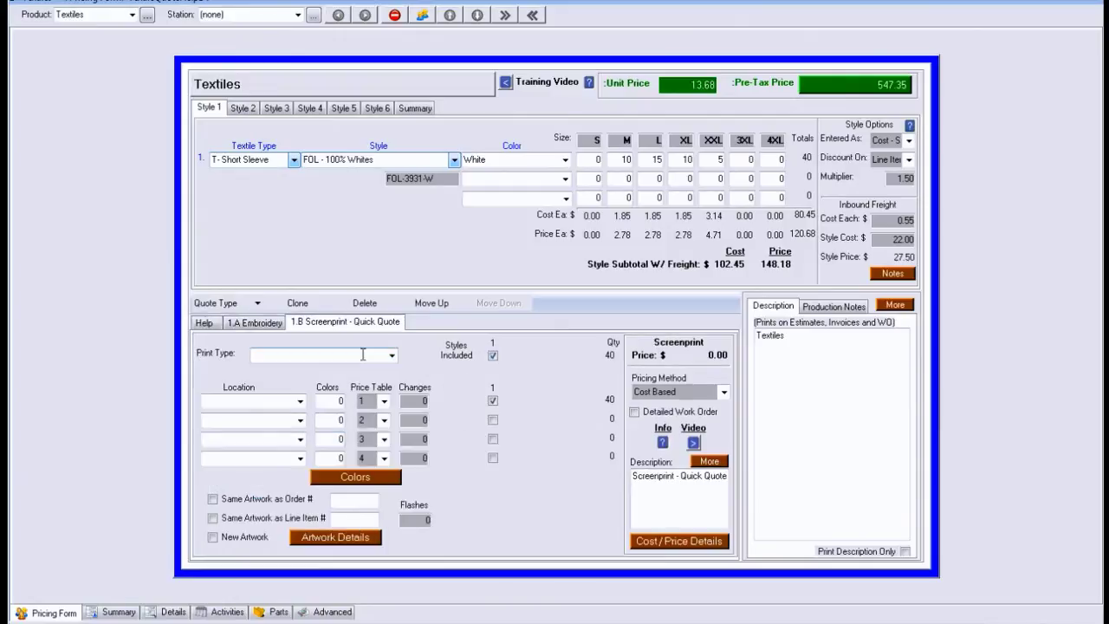
pyautogui.click(388, 357)
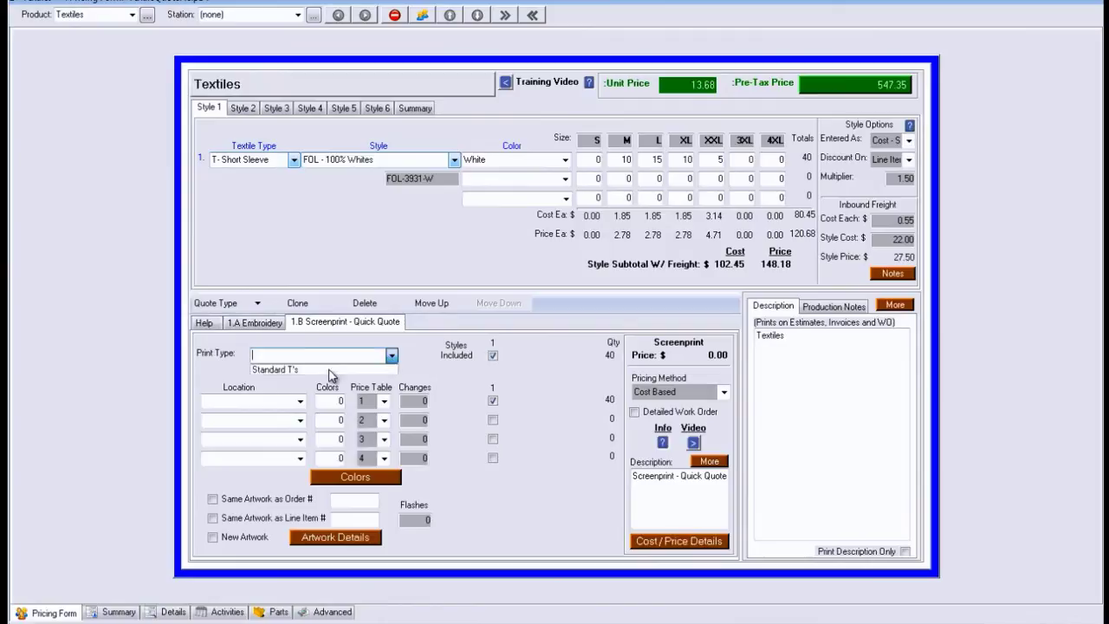
pyautogui.click(329, 371)
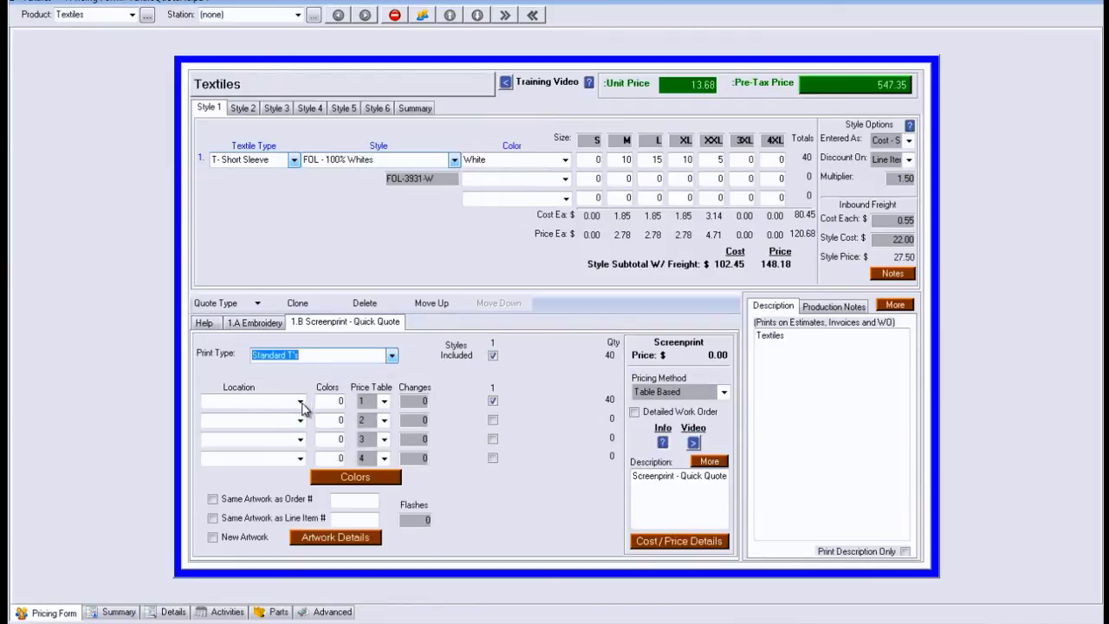
# Set the first screenprint location to Back - Center with 2 colors.
pyautogui.click(301, 403)
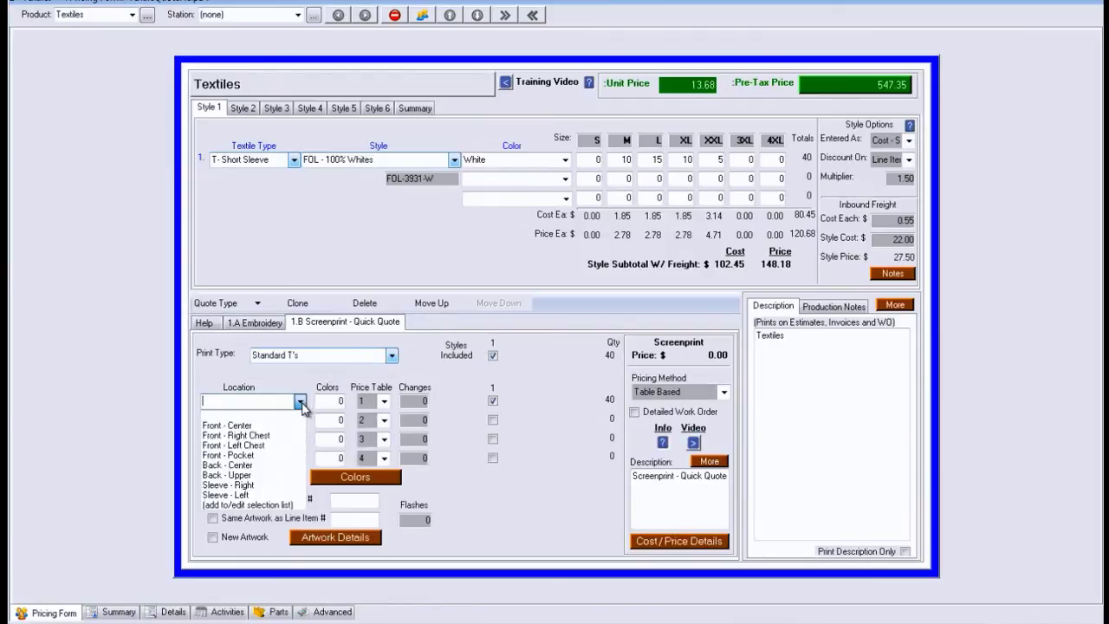
pyautogui.click(243, 465)
pyautogui.press('Tab')
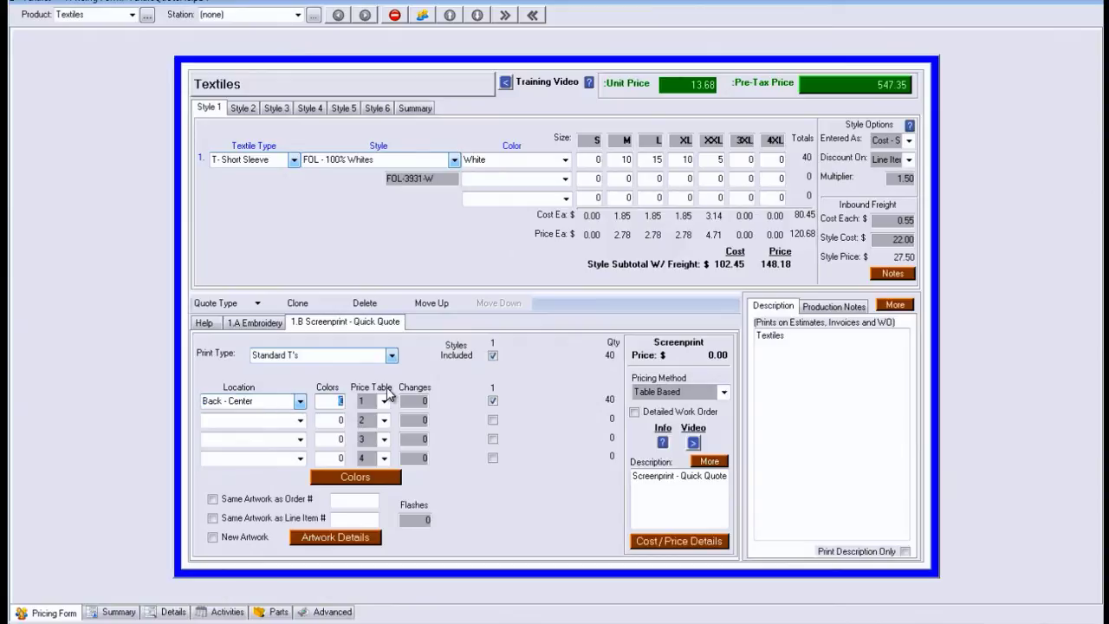
pyautogui.write('4')
pyautogui.press('Tab')
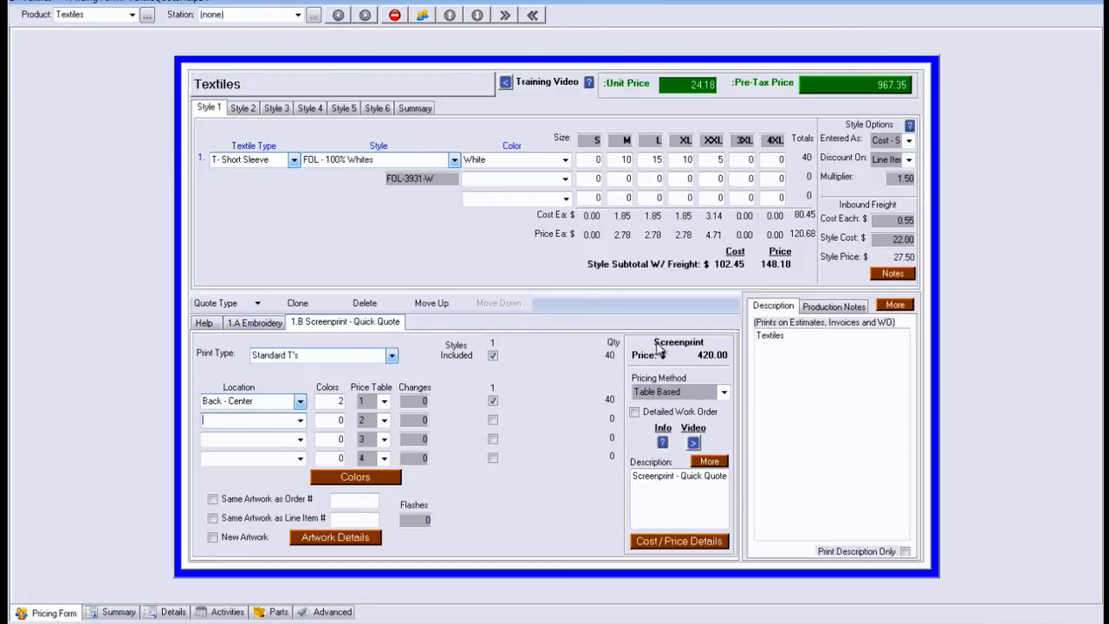
# Review the embroidery and screenprint quotes, and return to the estimate's line item list.
pyautogui.click(257, 323)
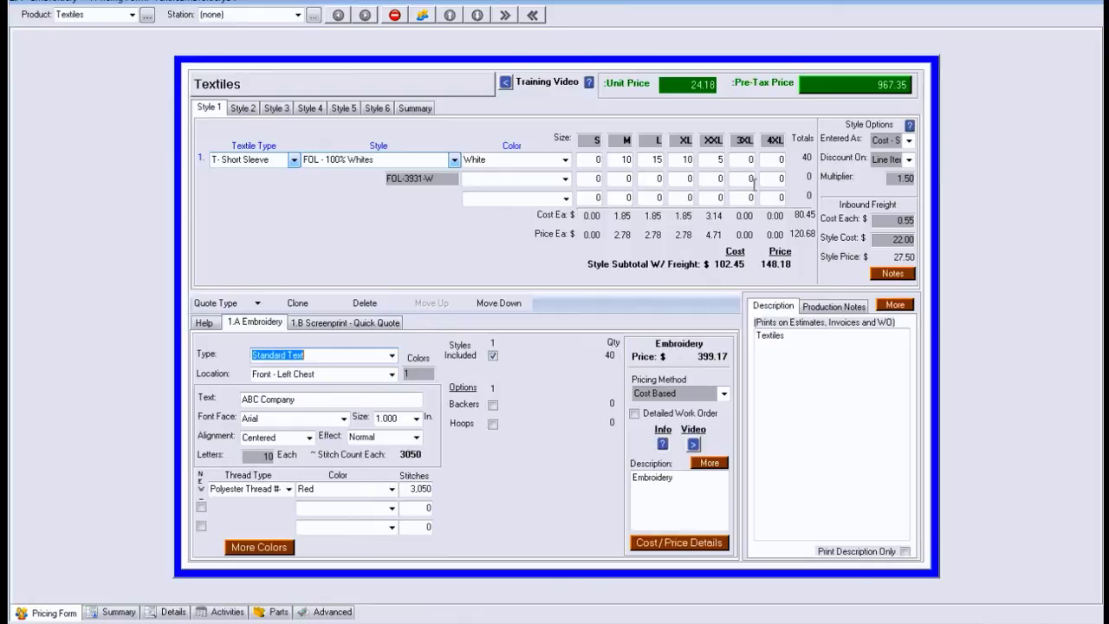
pyautogui.click(368, 325)
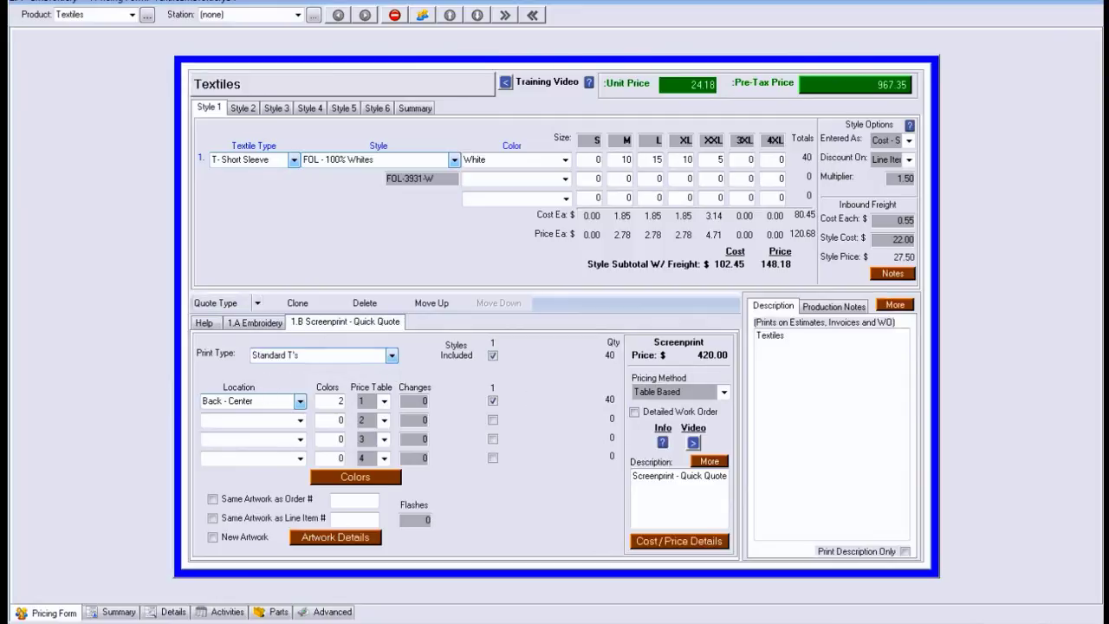
pyautogui.press('Escape')
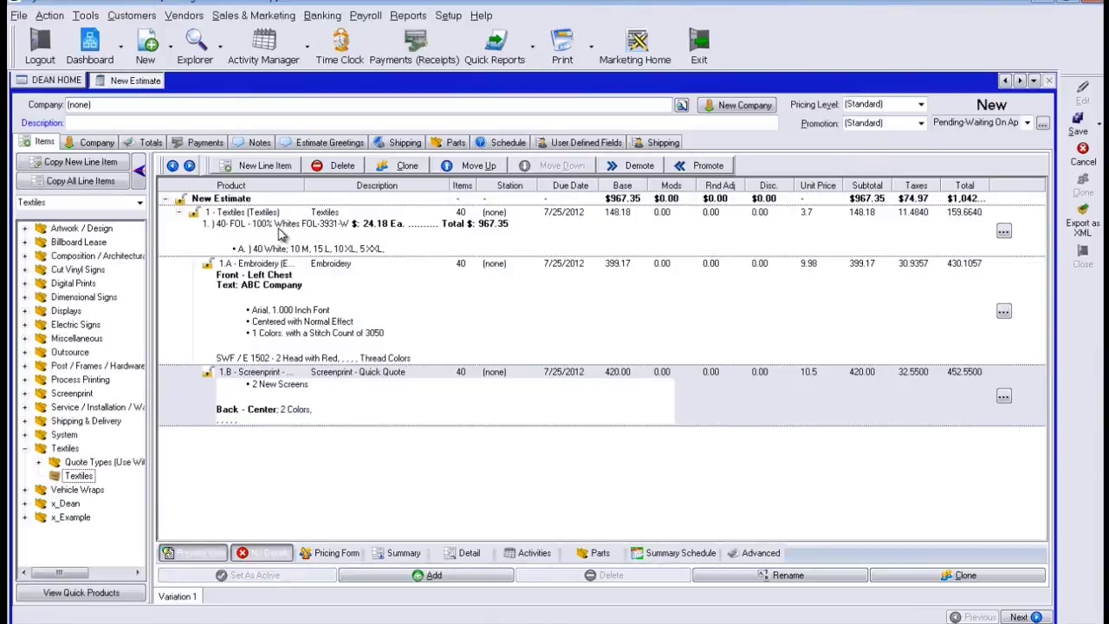
# Reopen the Textiles pricing form and show the quote types available to add.
pyautogui.click(86, 105)
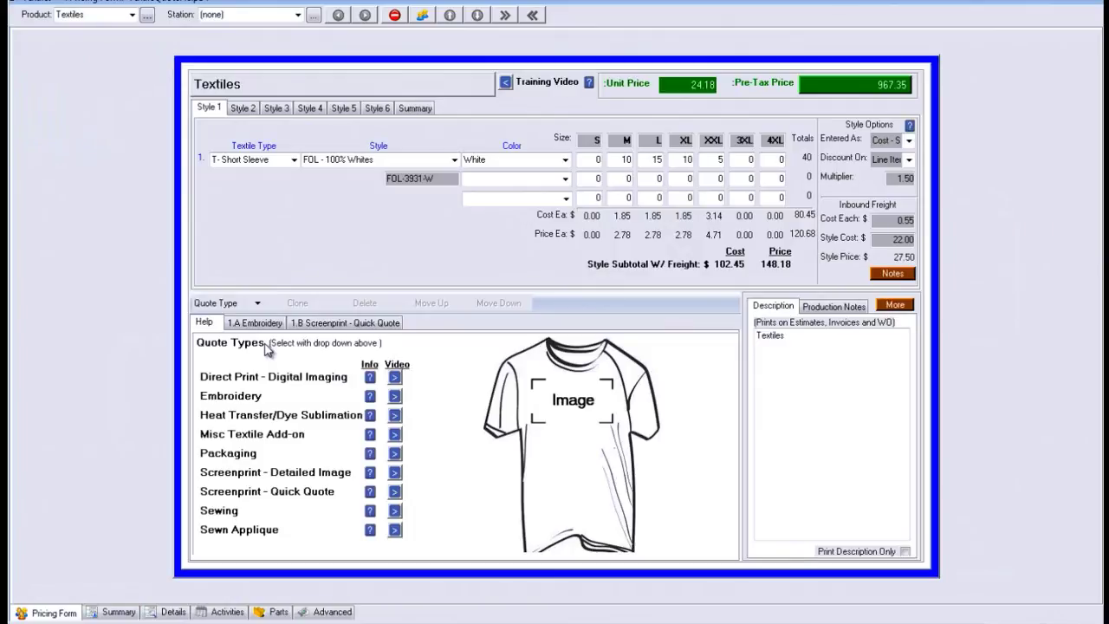
pyautogui.click(257, 303)
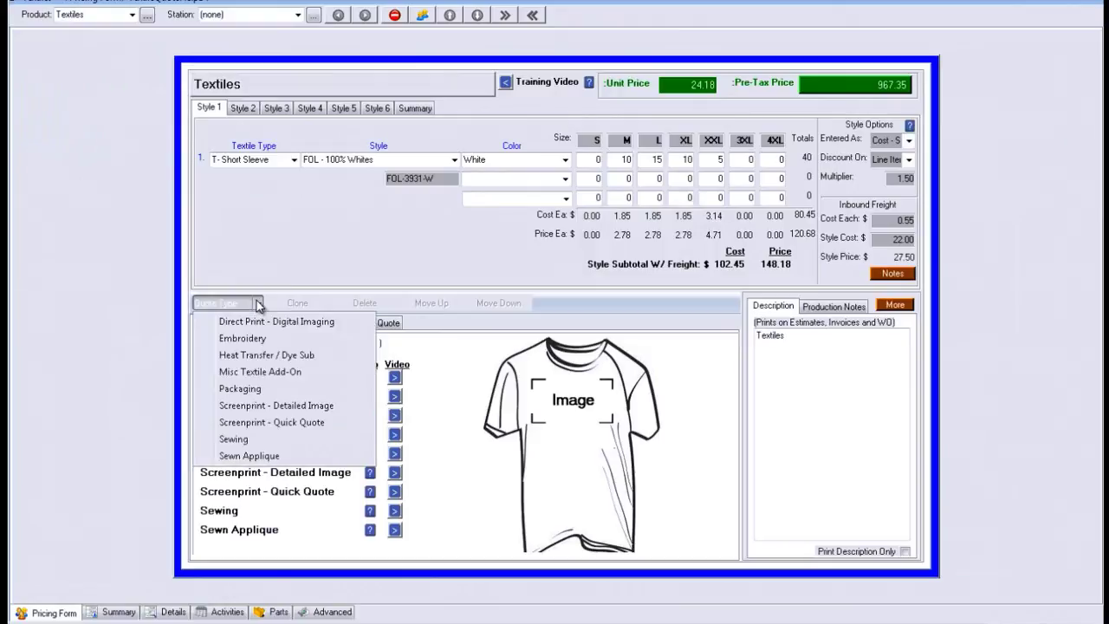